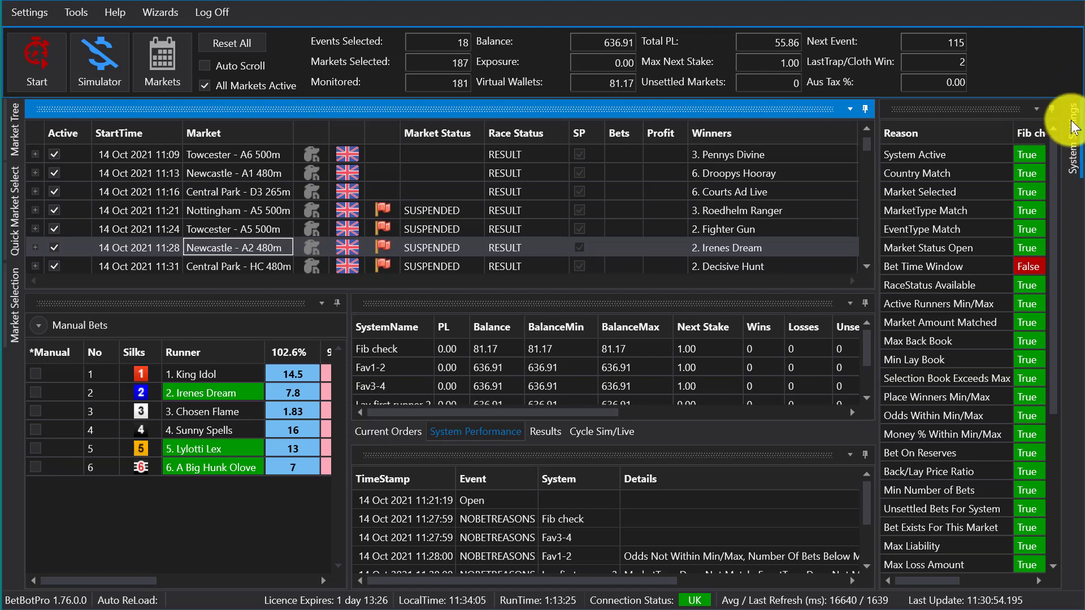
Dock the System Settings panel open and start editing the Fib check system name
click(1073, 129)
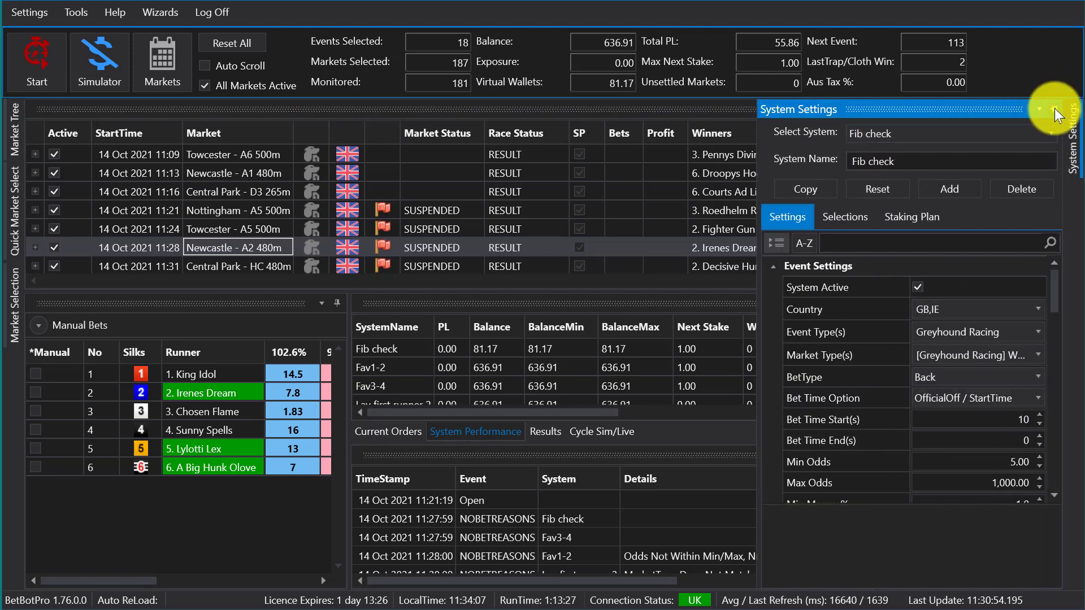
click(1055, 107)
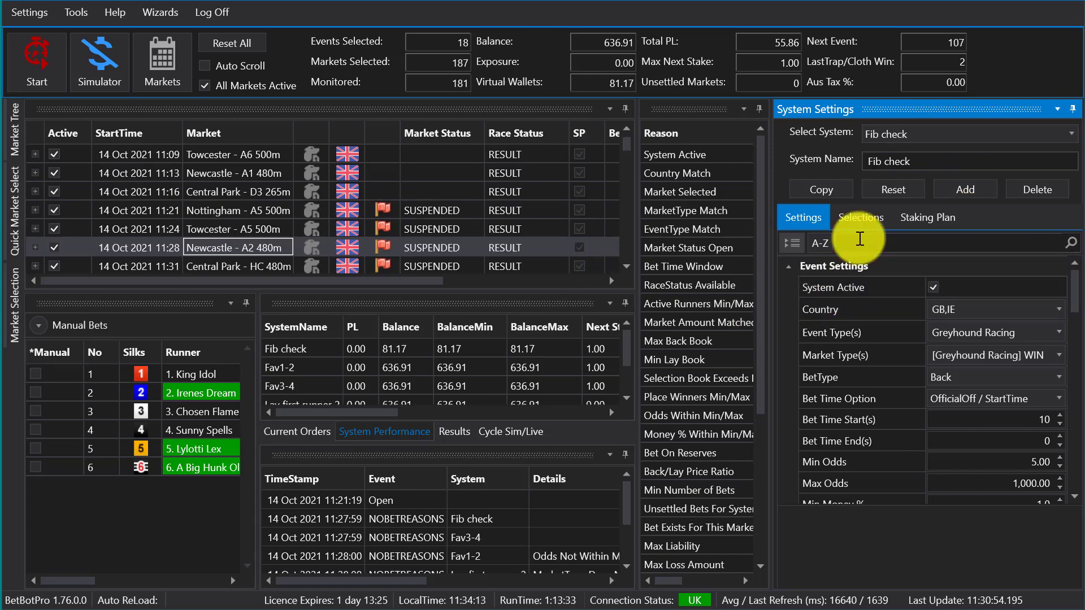
click(1077, 110)
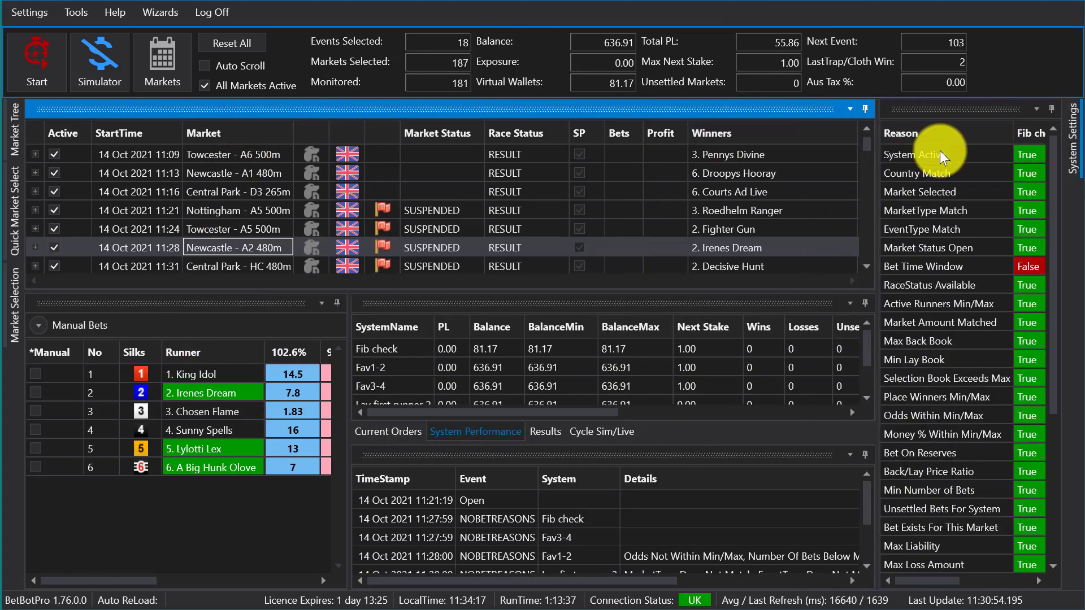
mouse_move(1074, 145)
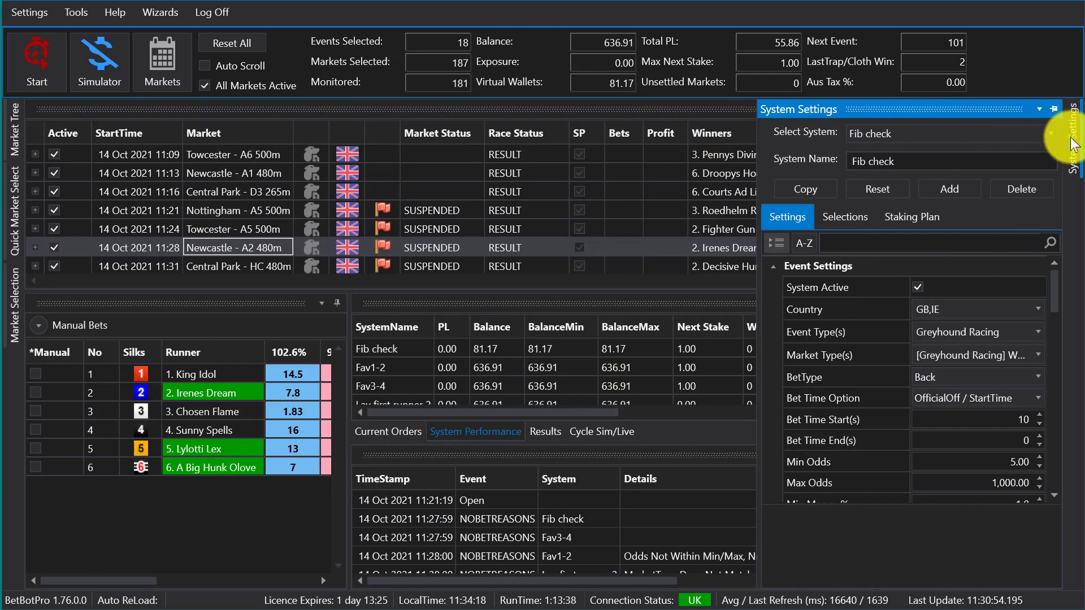
click(1053, 108)
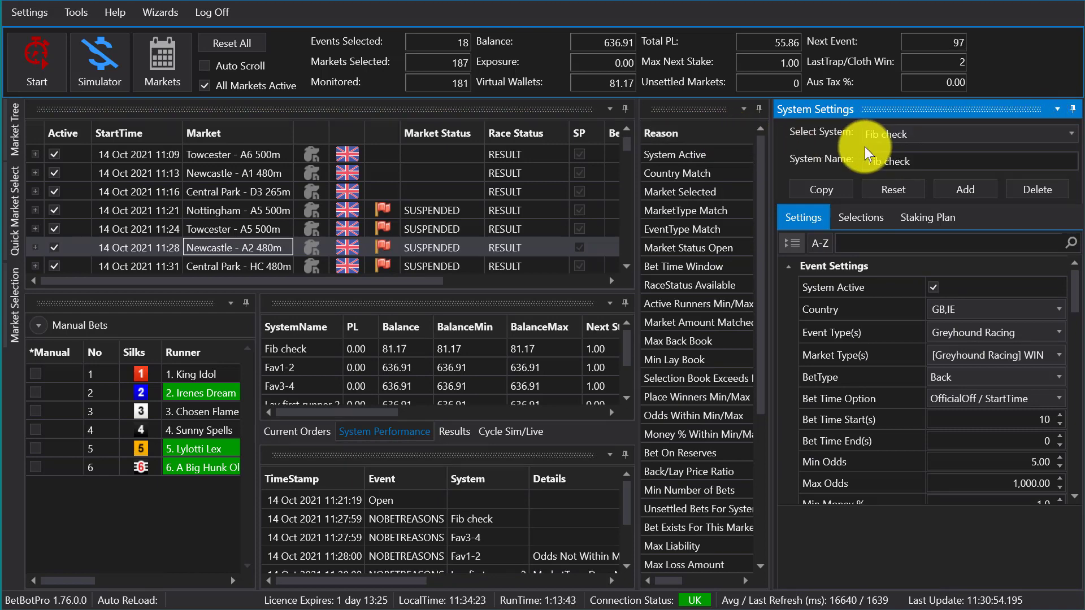
click(929, 161)
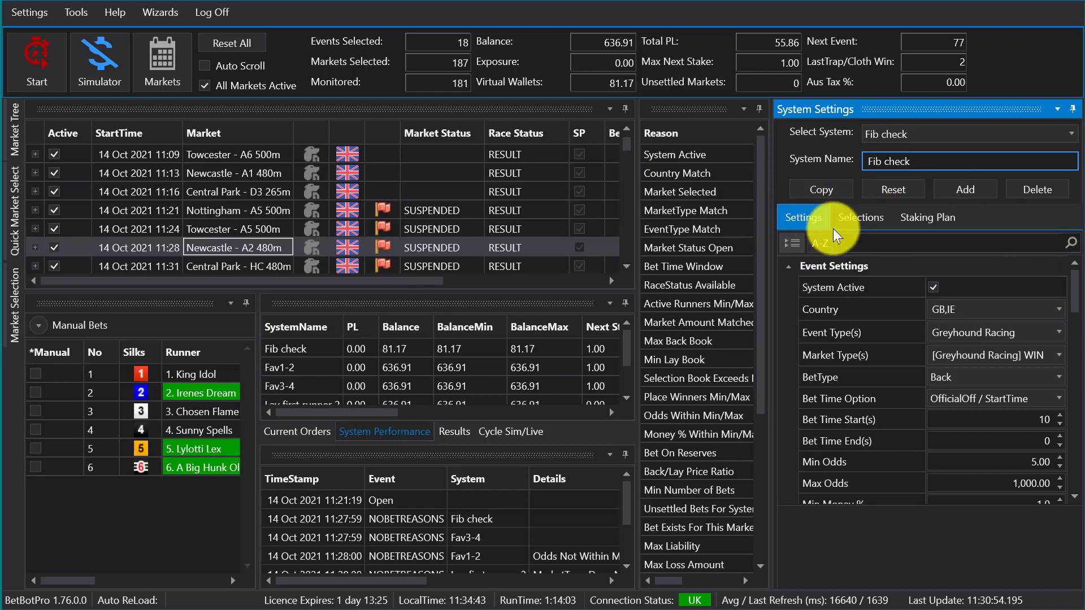
click(856, 218)
click(934, 216)
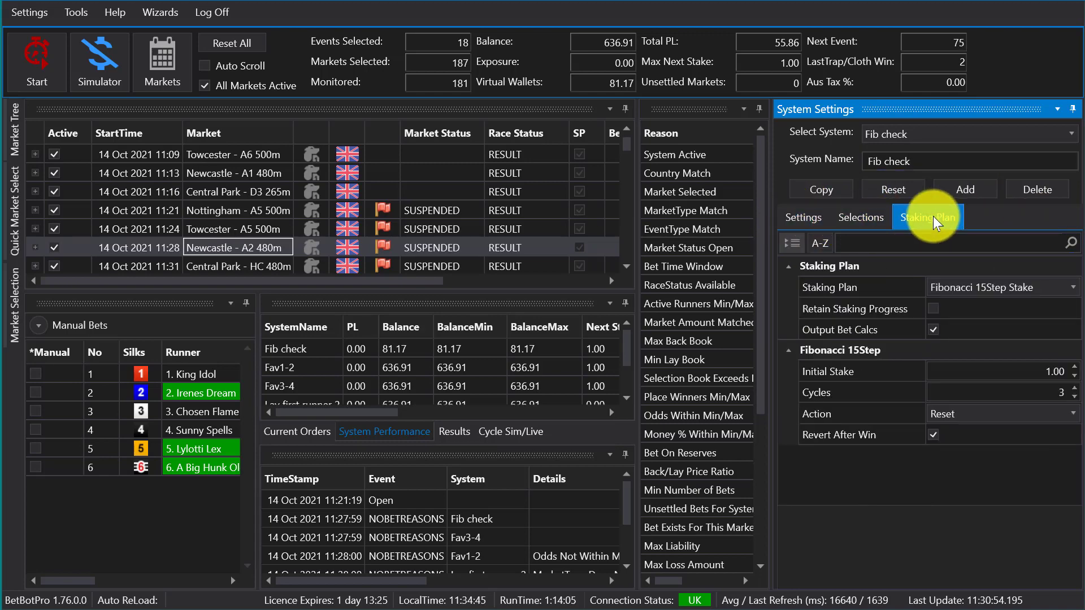
click(805, 220)
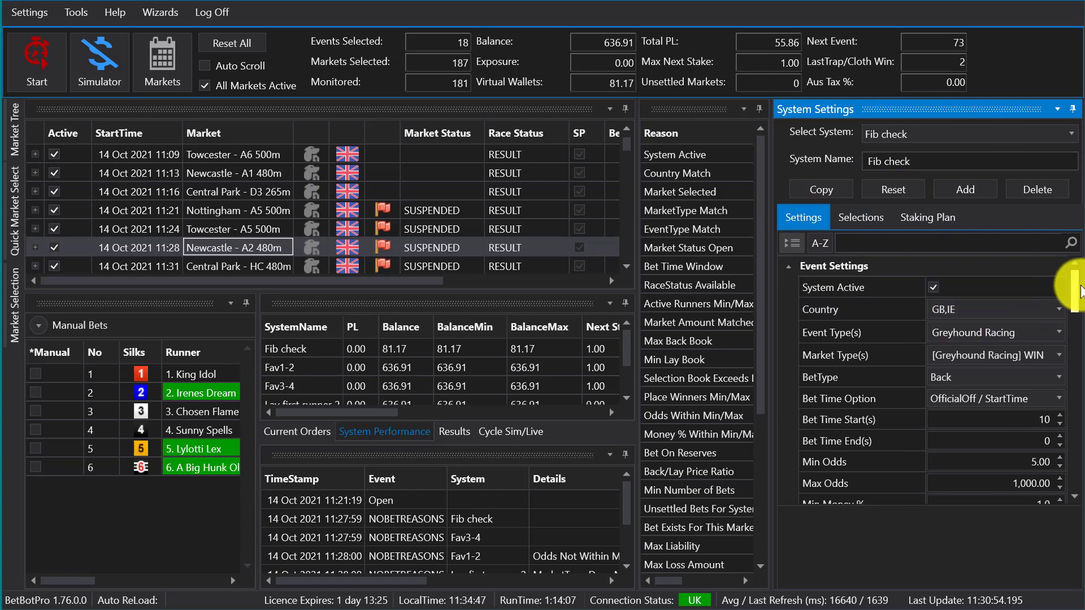
scroll(1077, 285, down, 2)
scroll(1077, 286, up, 2)
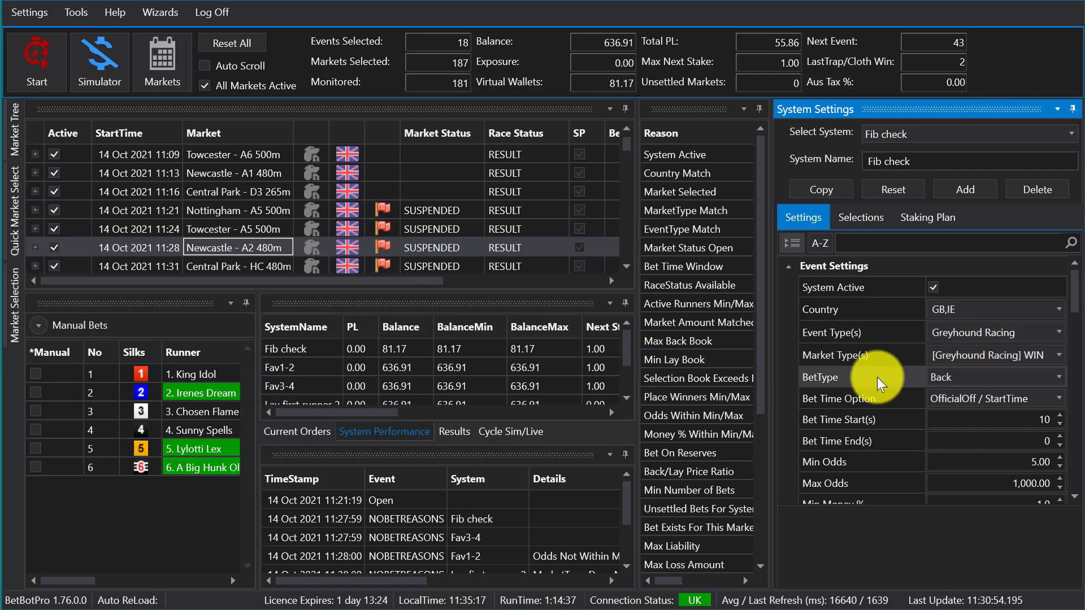
Check Fib check's Bet Time Option choices, leaving it at OfficialOff / StartTime
scroll(880, 367, down, 1)
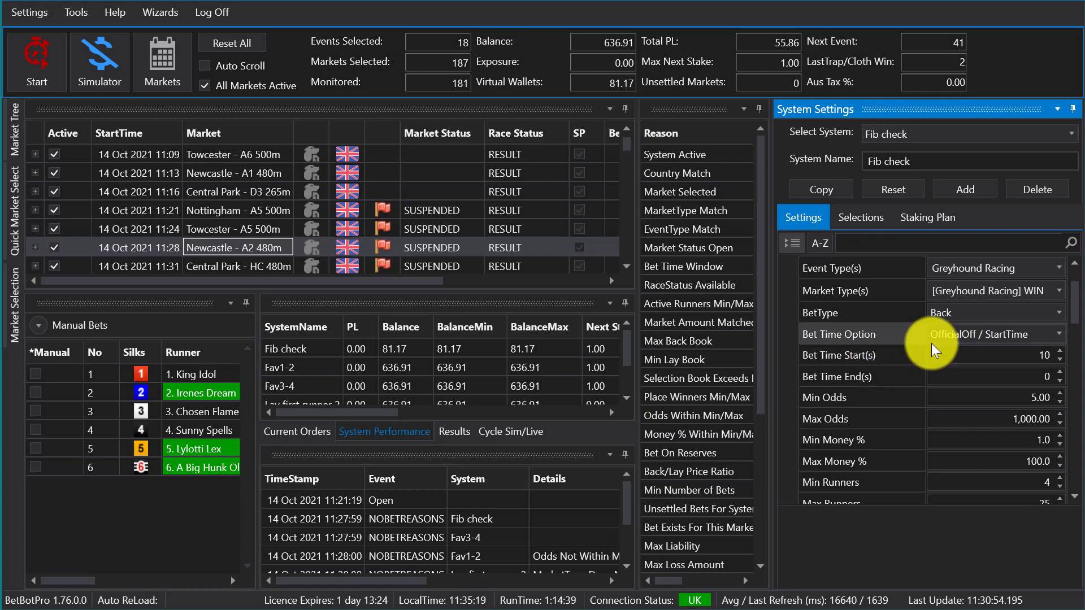
scroll(958, 348, down, 1)
click(1059, 273)
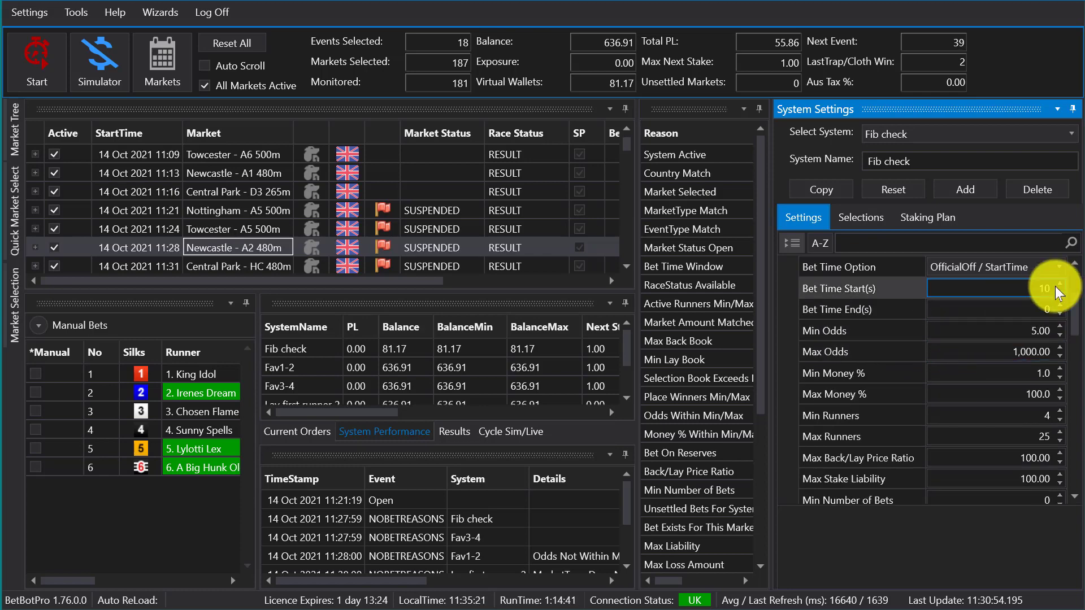
click(1060, 273)
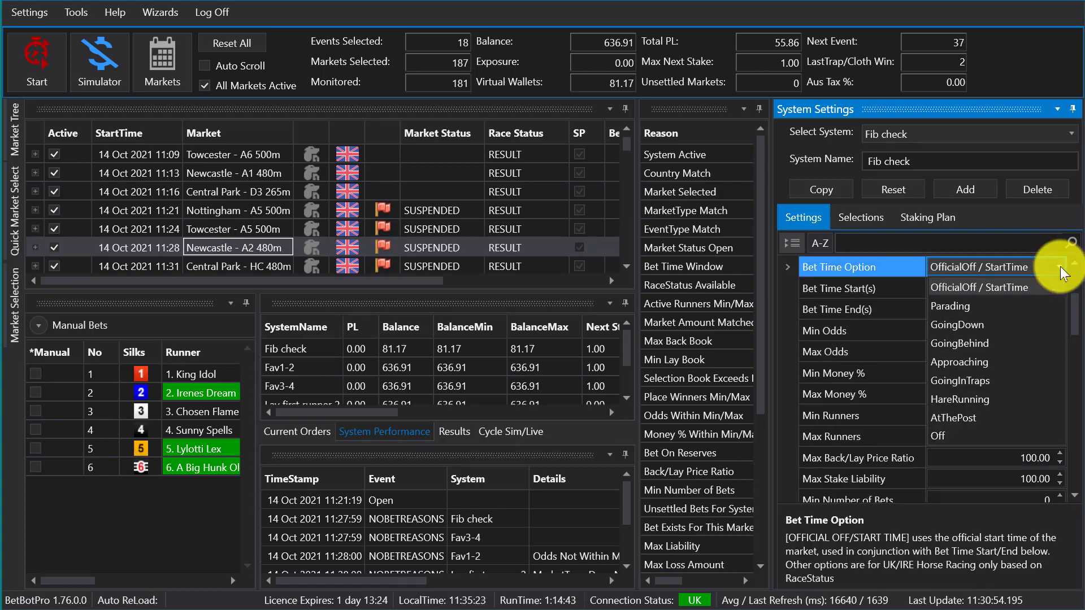
click(897, 266)
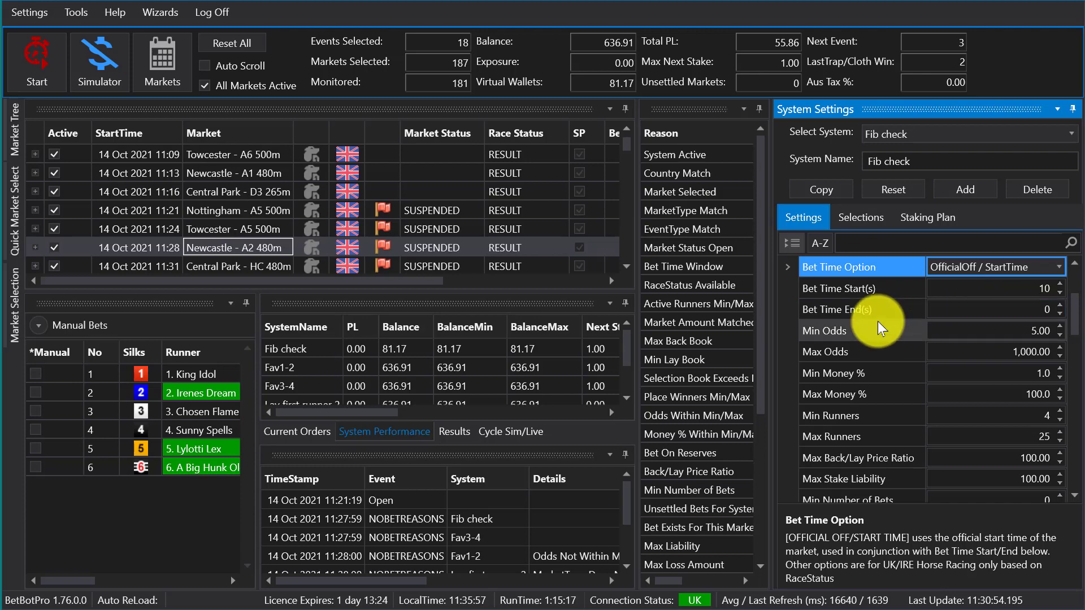
scroll(876, 316, down, 1)
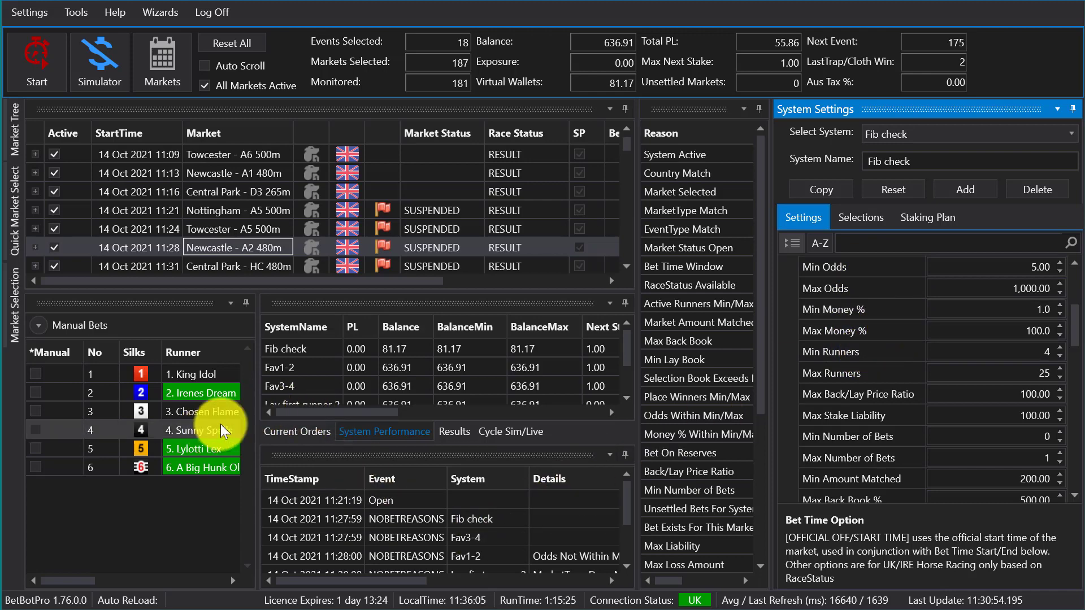
Widen Manual Bets to show the Runner through Potential columns, including BSP, Volume and Money %
drag(259, 396, 460, 398)
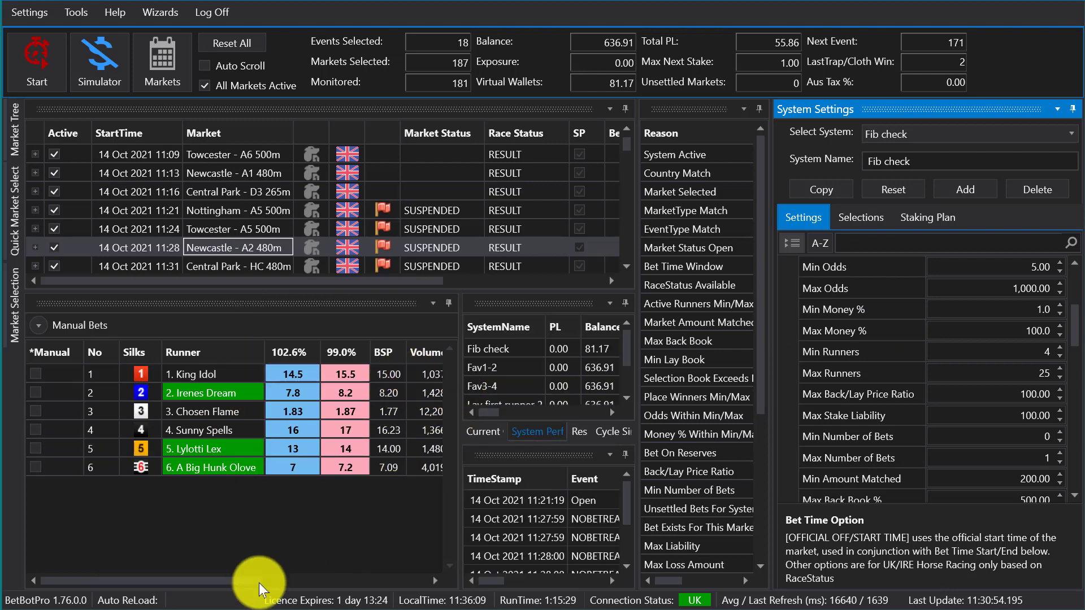
drag(218, 581, 300, 581)
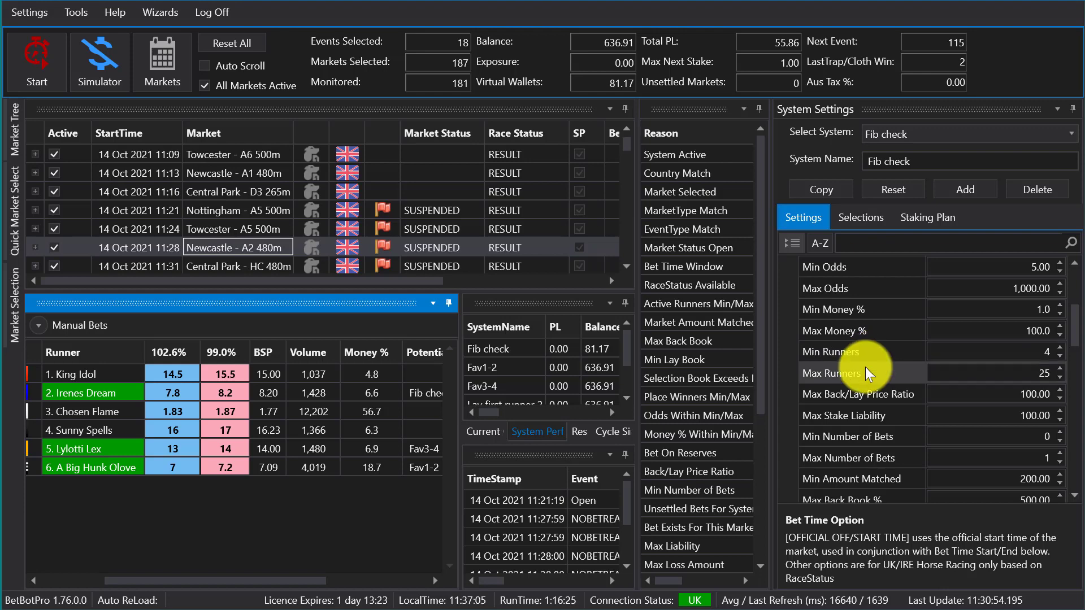
scroll(863, 385, down, 1)
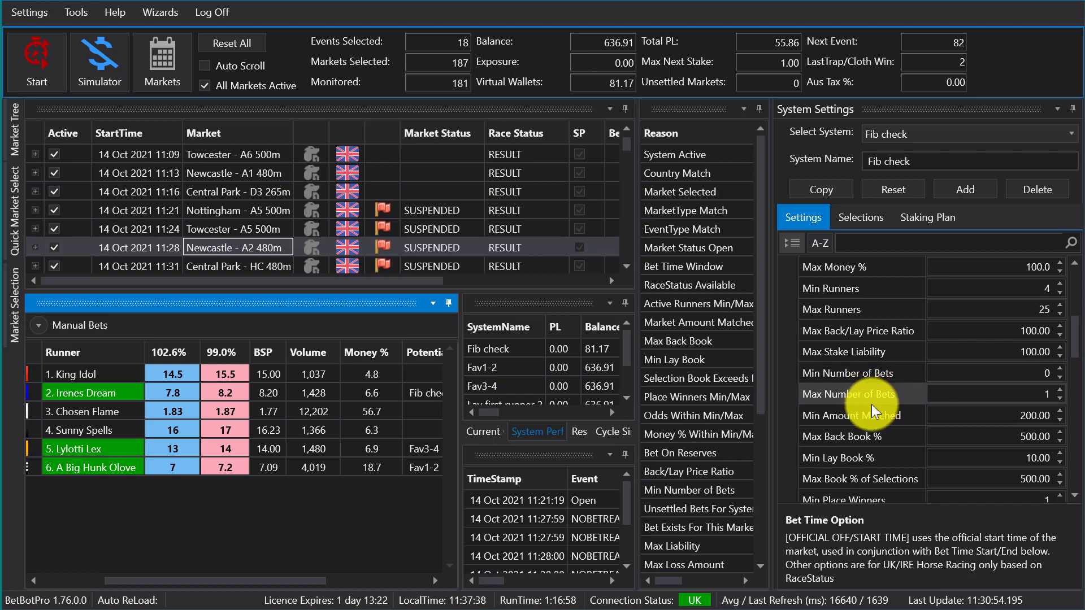
scroll(866, 446, down, 1)
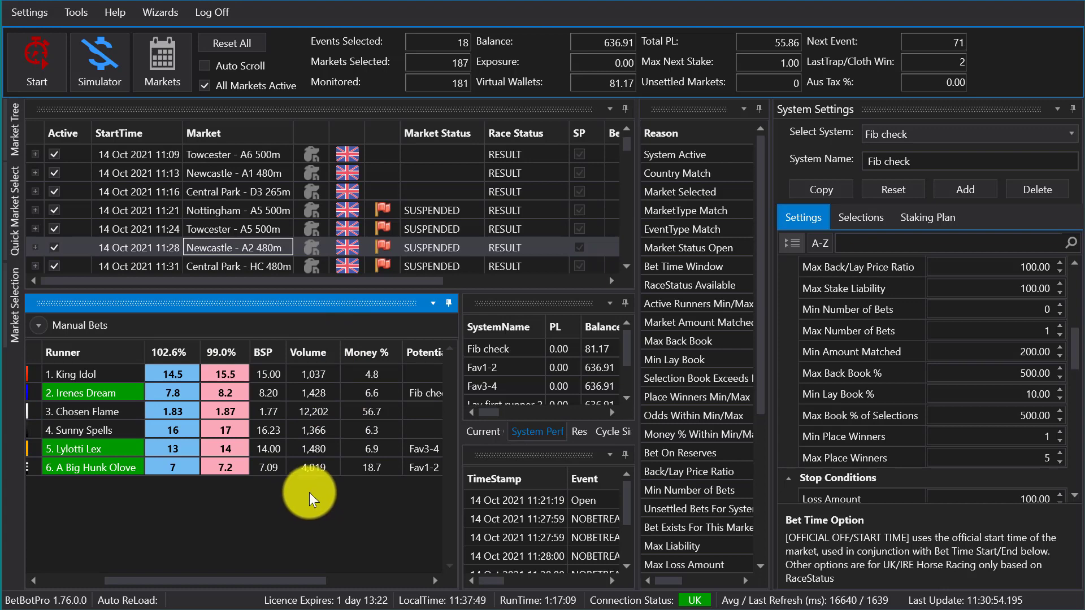
scroll(838, 360, down, 1)
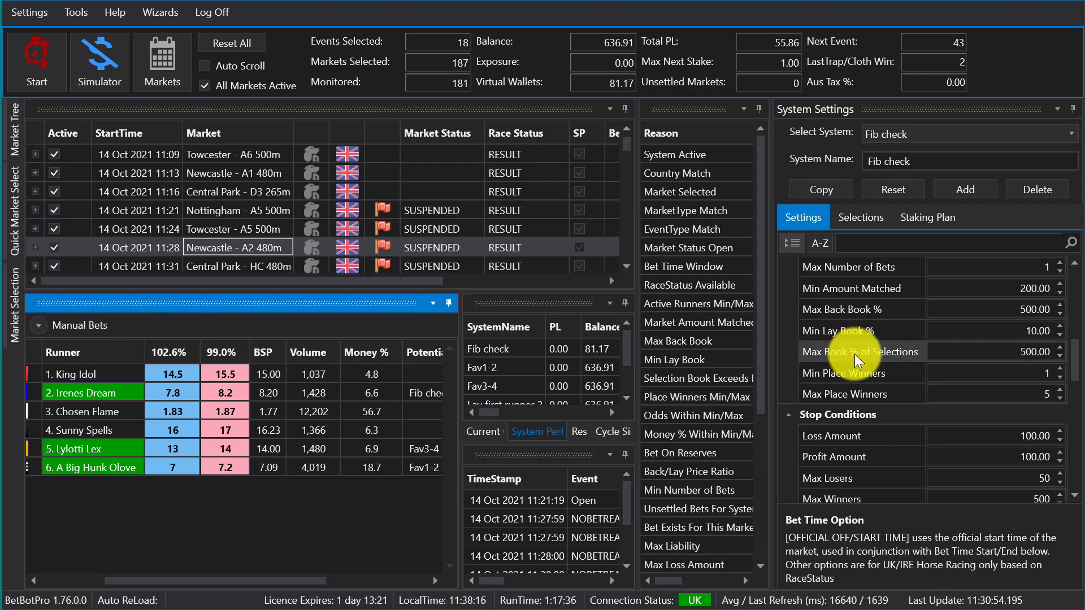
scroll(859, 360, down, 1)
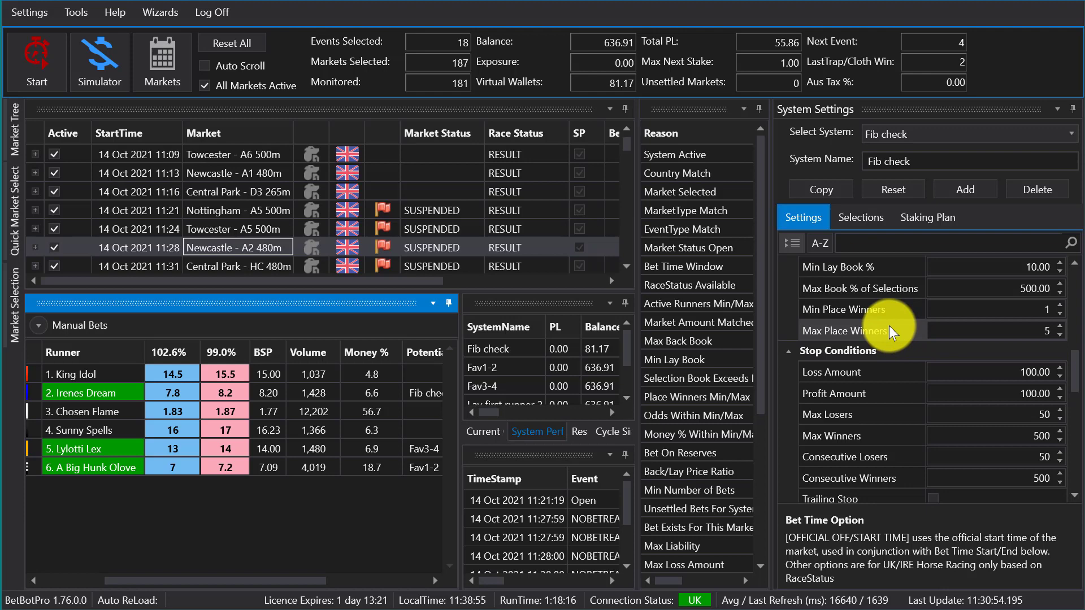
scroll(890, 314, down, 1)
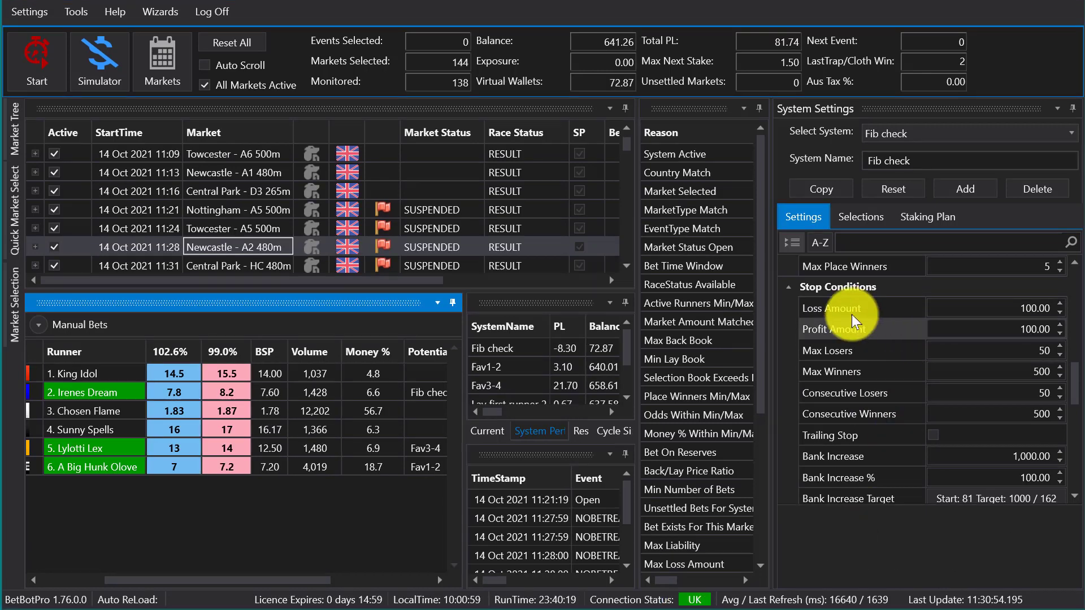
Collapse Stop Conditions and toggle Fib check's Bet On BSP checkbox under Advanced Settings
click(789, 288)
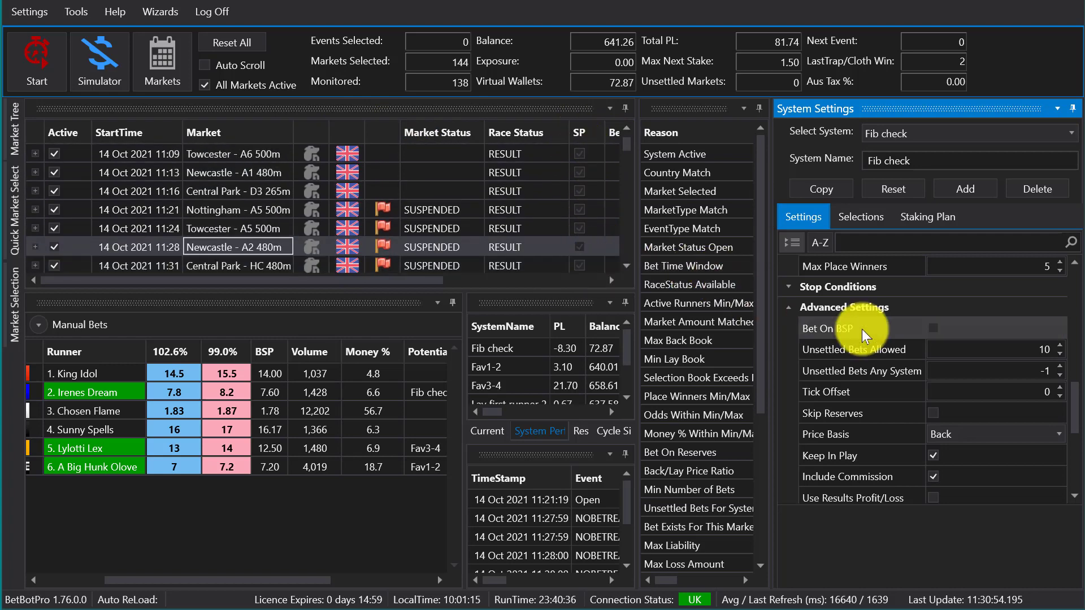
click(934, 329)
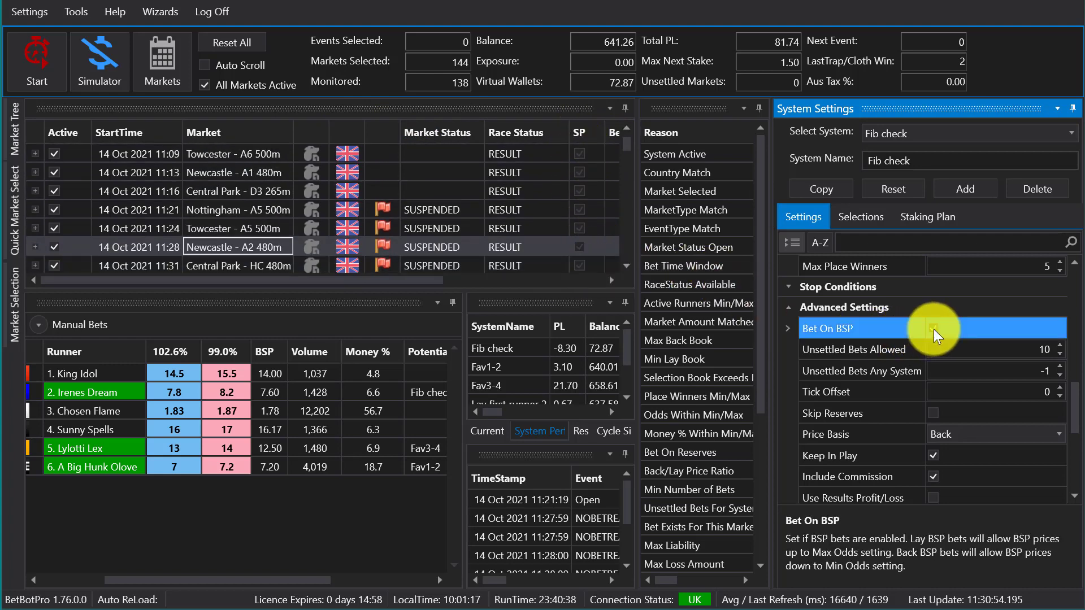
click(934, 329)
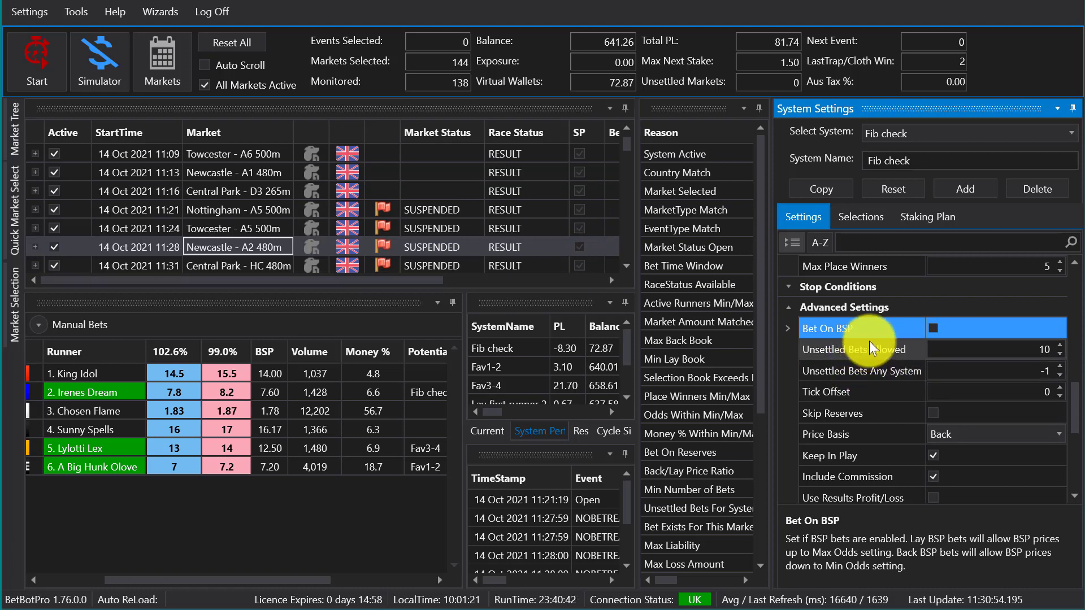
click(968, 350)
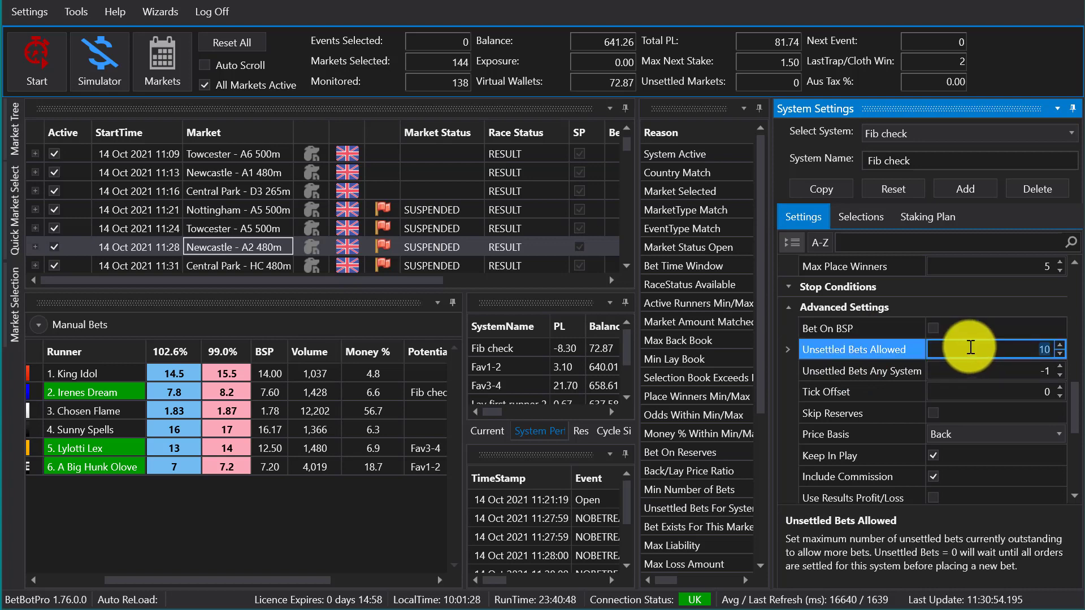
scroll(970, 347, down, 5)
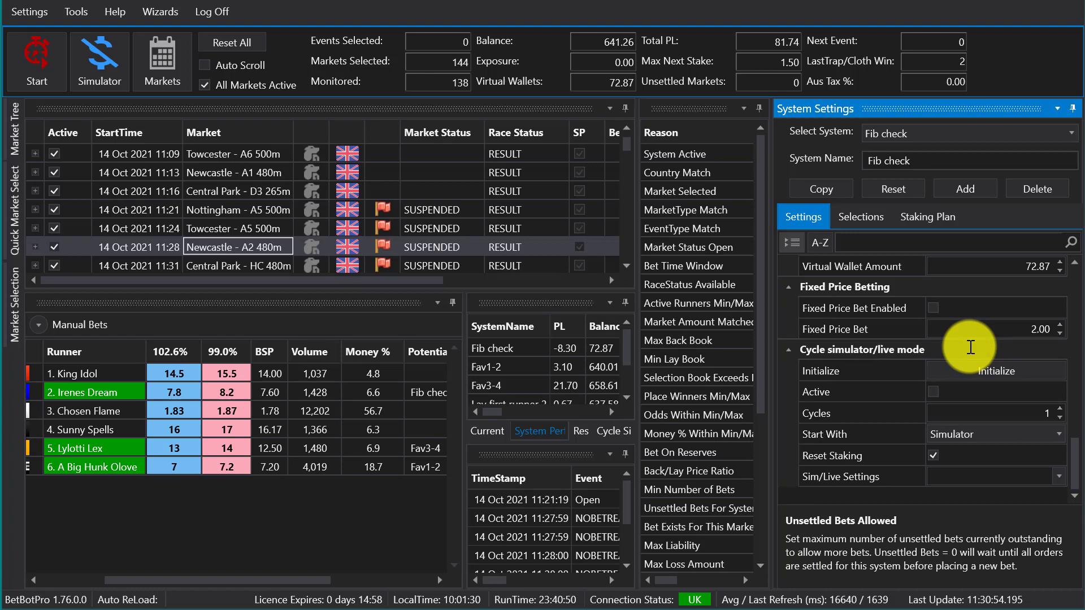
scroll(907, 367, up, 5)
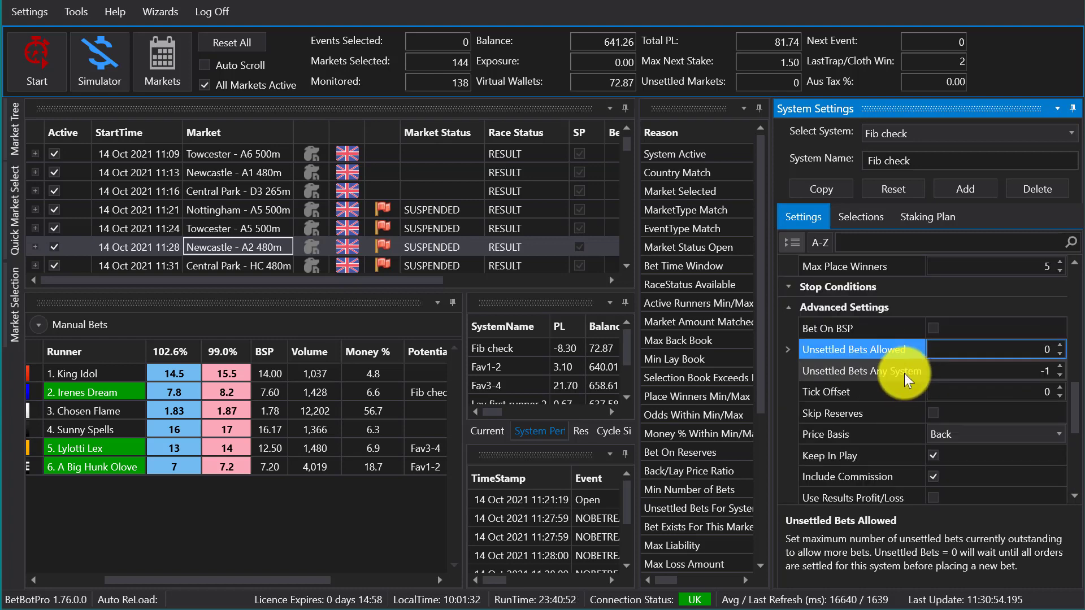
scroll(901, 339, down, 1)
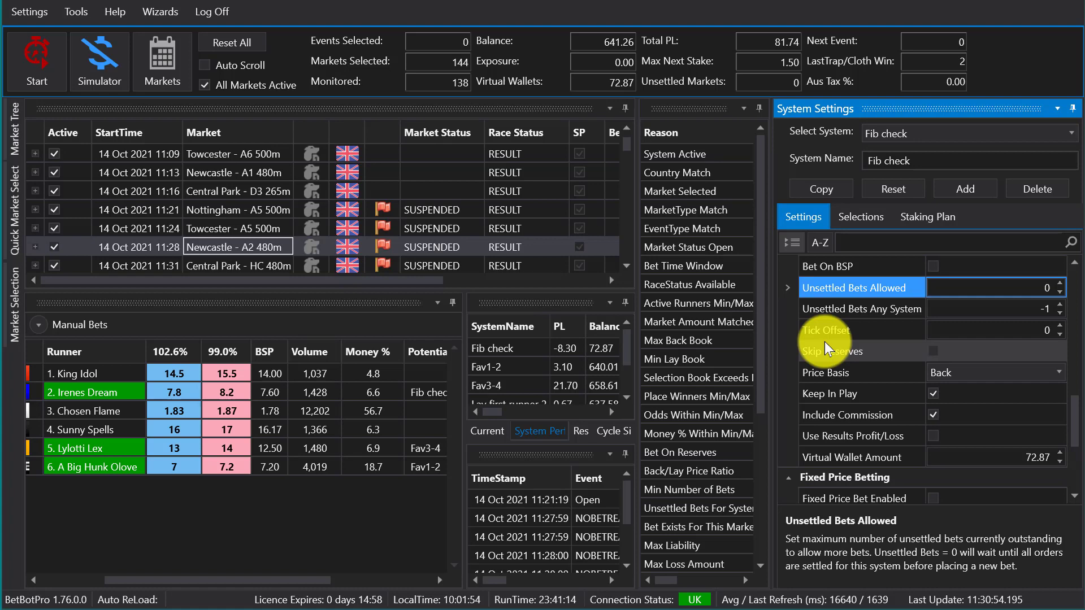
text(10)
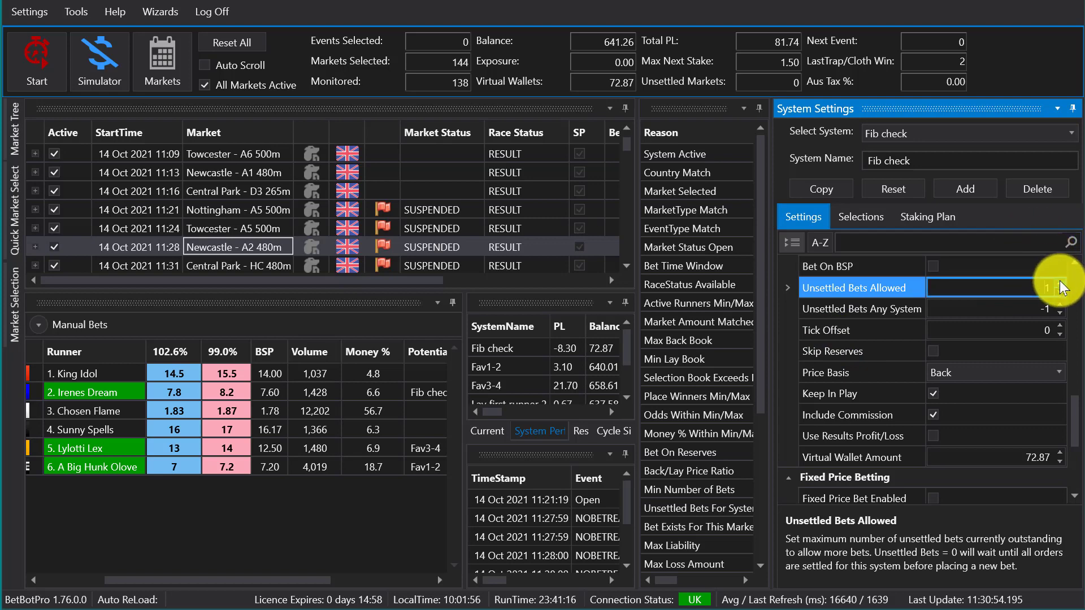
click(848, 313)
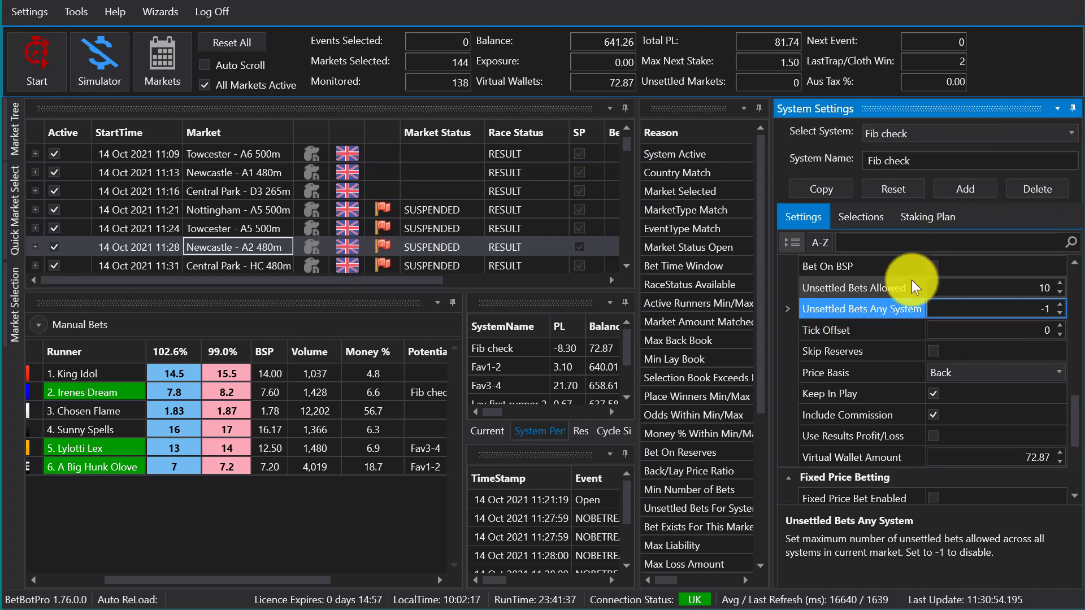
click(882, 330)
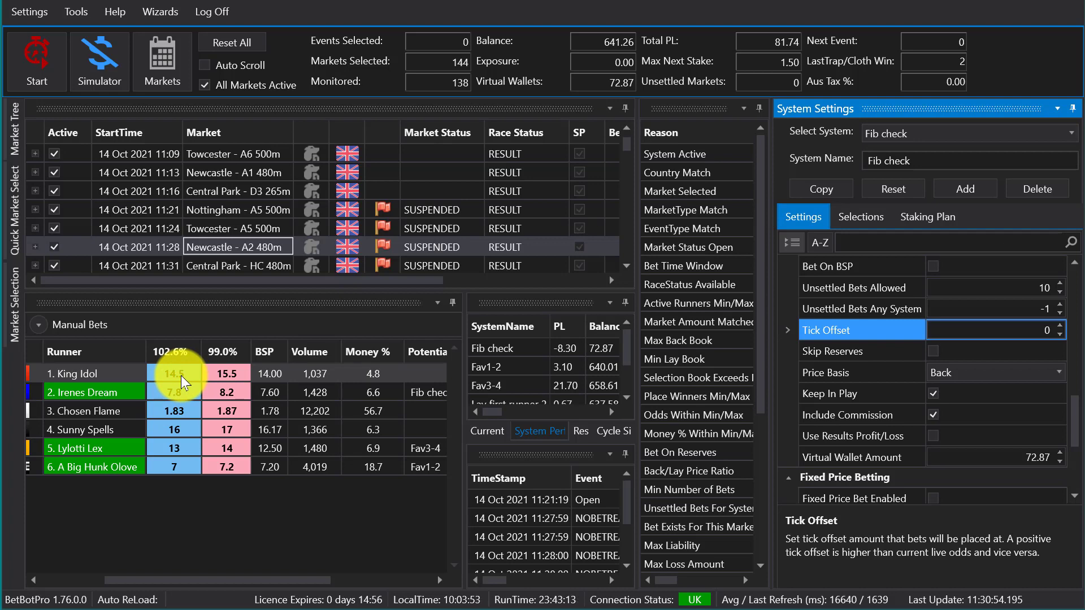
click(858, 351)
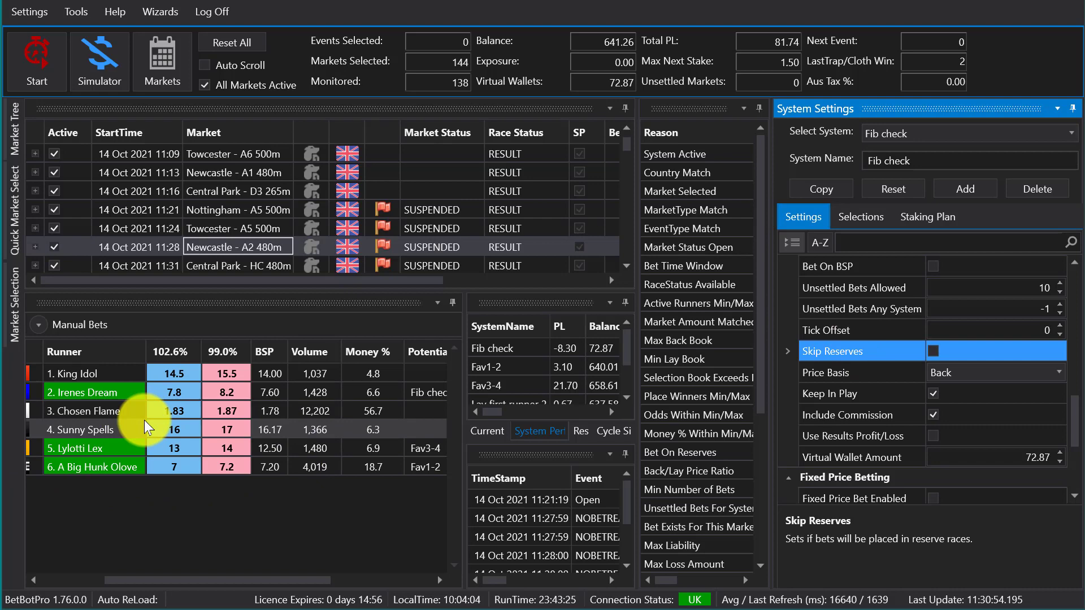
click(977, 373)
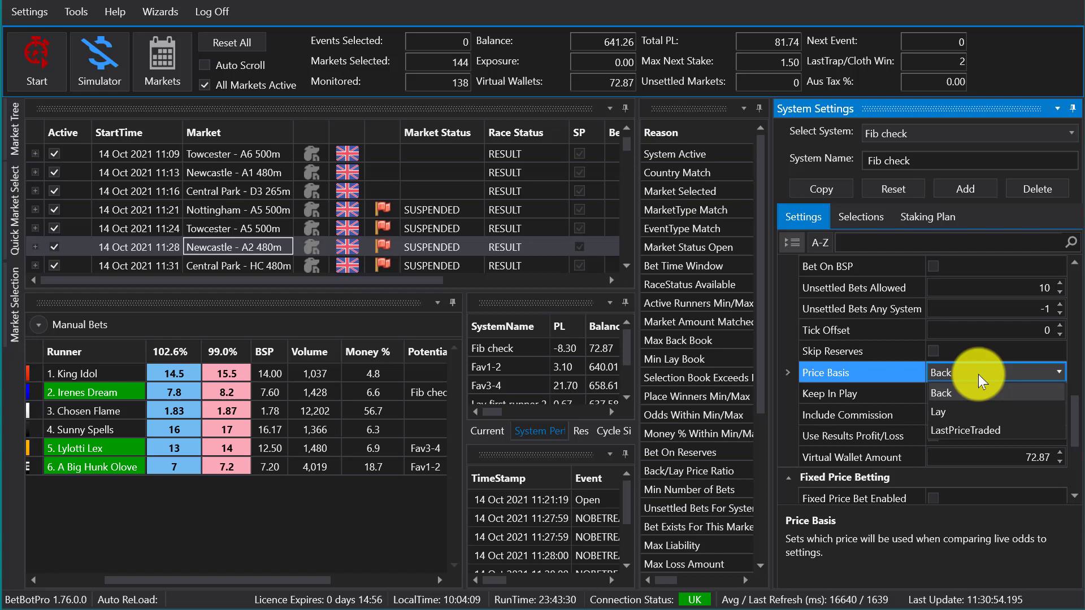
click(978, 374)
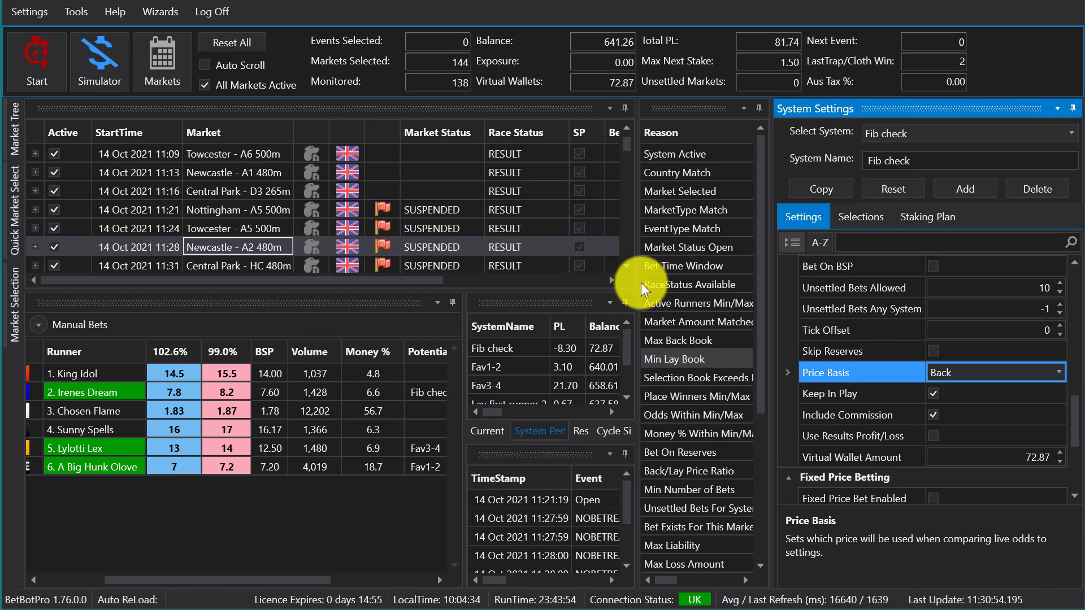
Scroll the markets list to show later races and the Bets, Profit and Winners columns, and read Use Results Profit/Loss help
drag(429, 279, 543, 279)
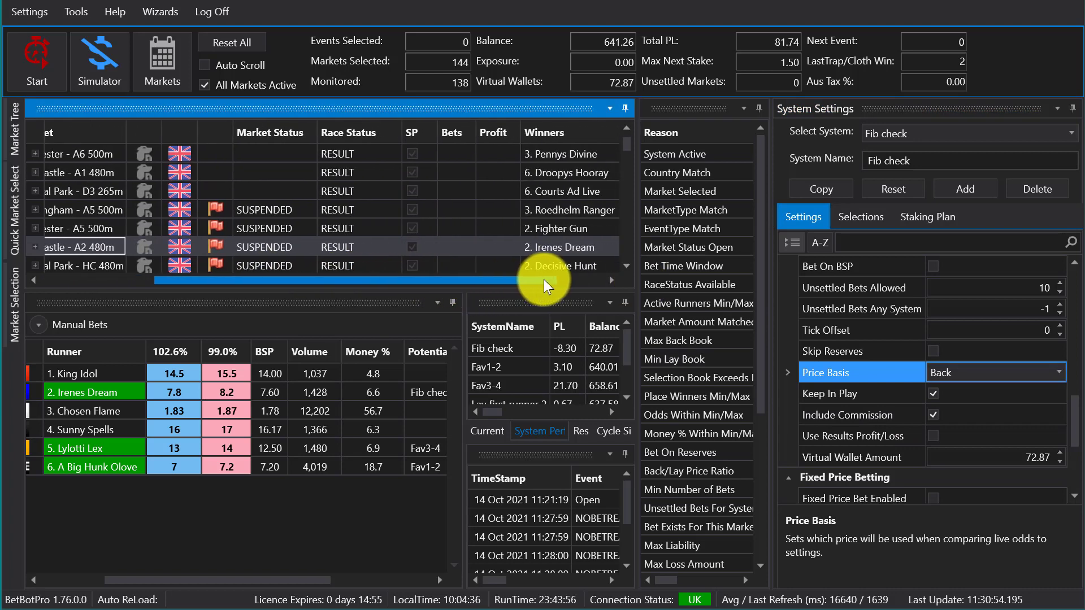
drag(630, 142, 632, 255)
drag(530, 279, 415, 280)
click(850, 438)
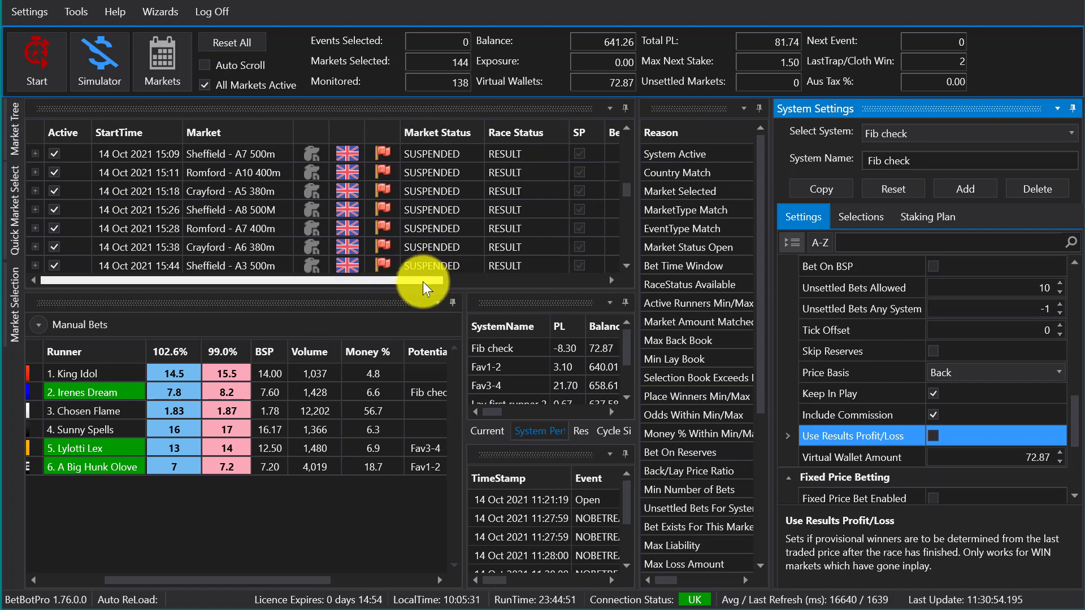
drag(422, 281, 561, 283)
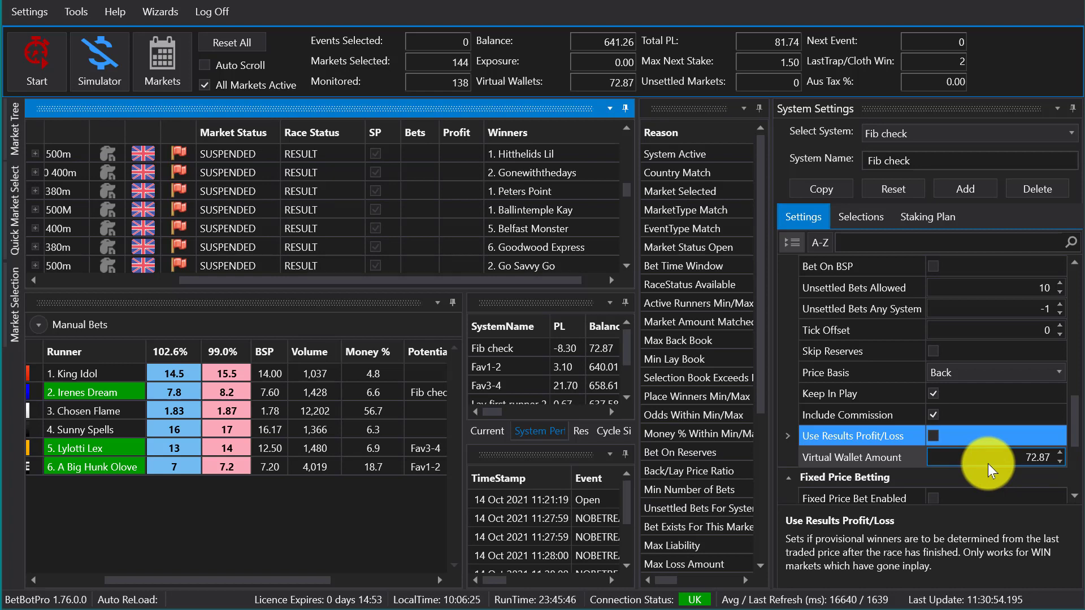
Collapse Fixed Price Betting and Cycle simulator/live mode, then return the property grid to the top
scroll(883, 415, down, 2)
click(788, 351)
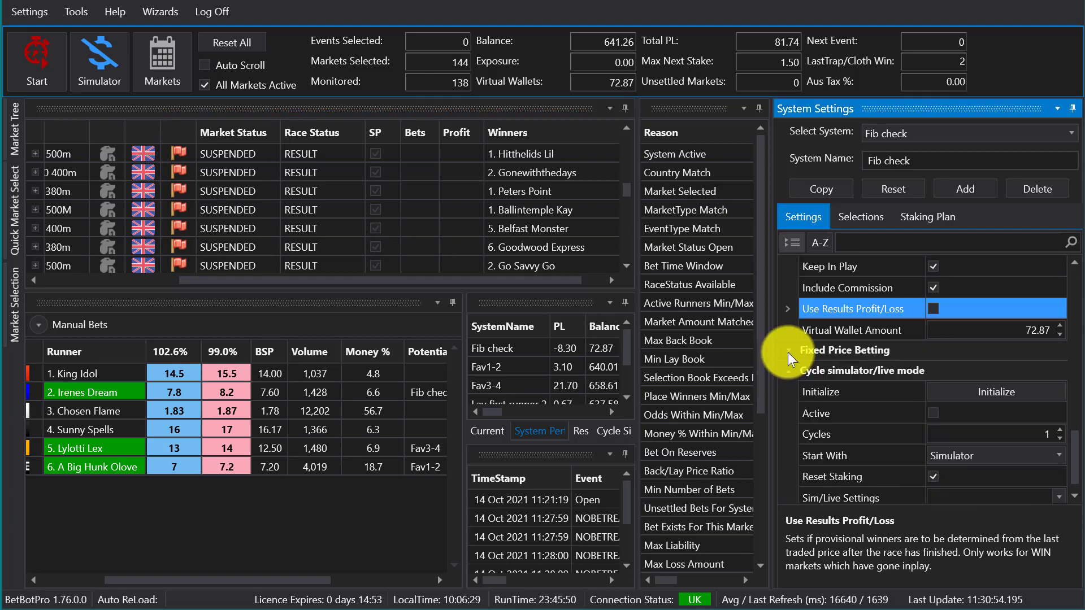
click(789, 371)
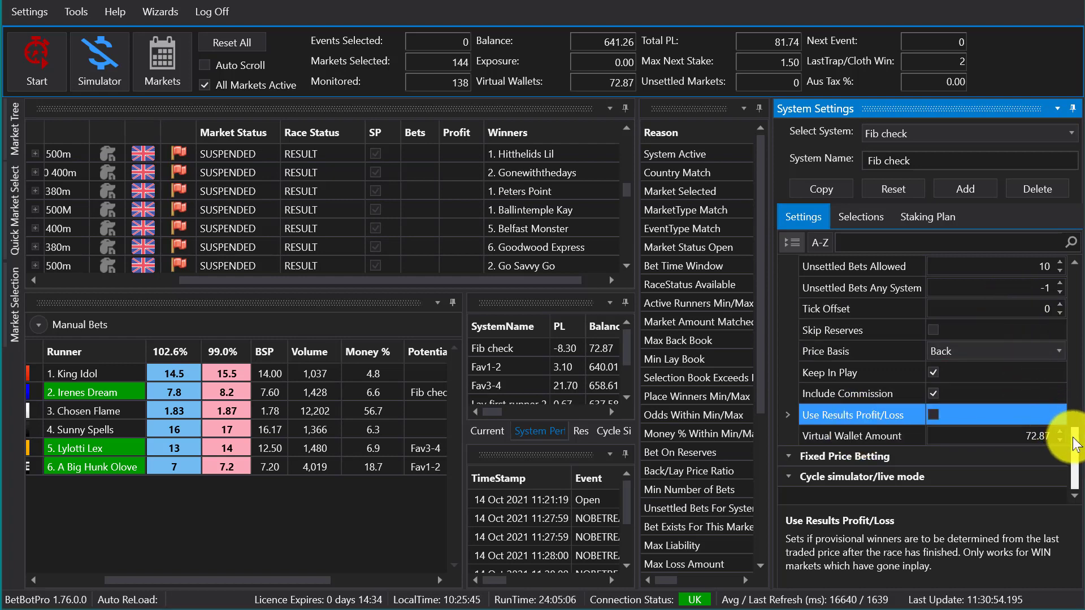
drag(1074, 445, 1073, 271)
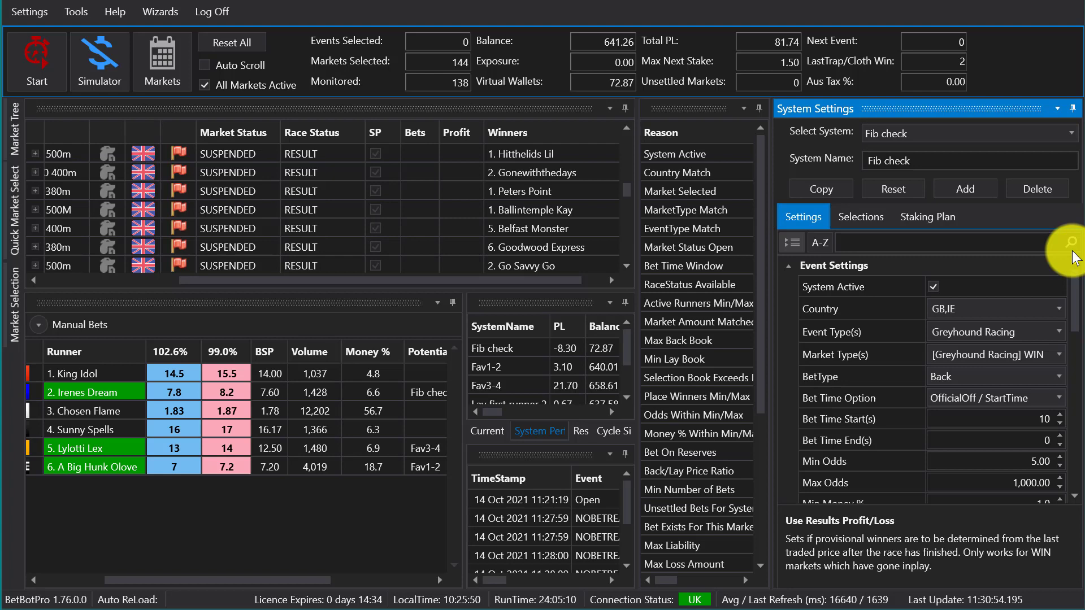
scroll(854, 425, down, 2)
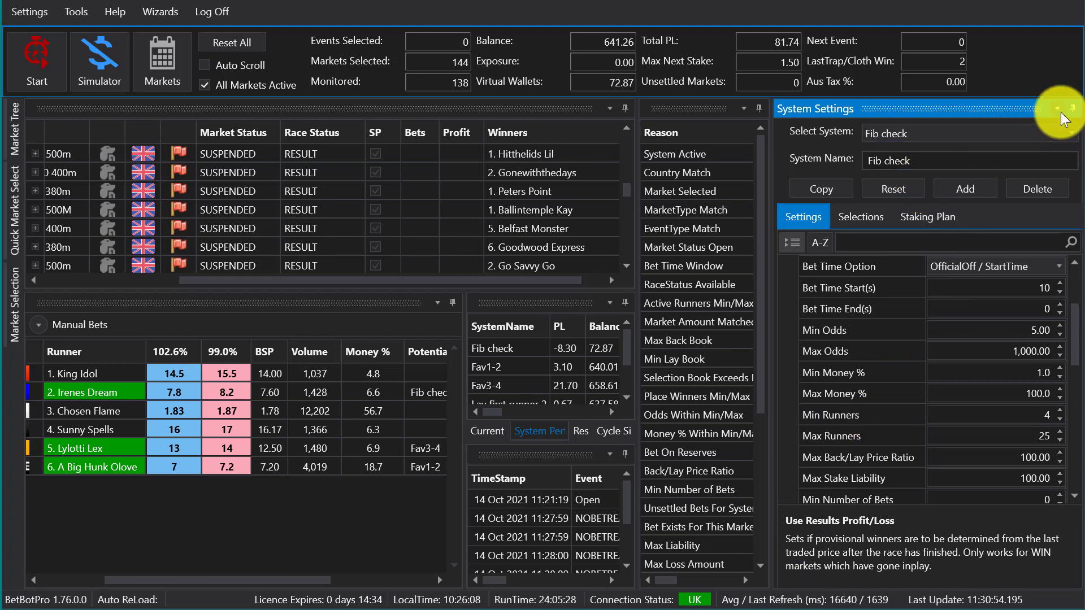
Auto-hide System Settings and widen the True/False filter-status grid to compare other systems' columns
scroll(1069, 281, up, 2)
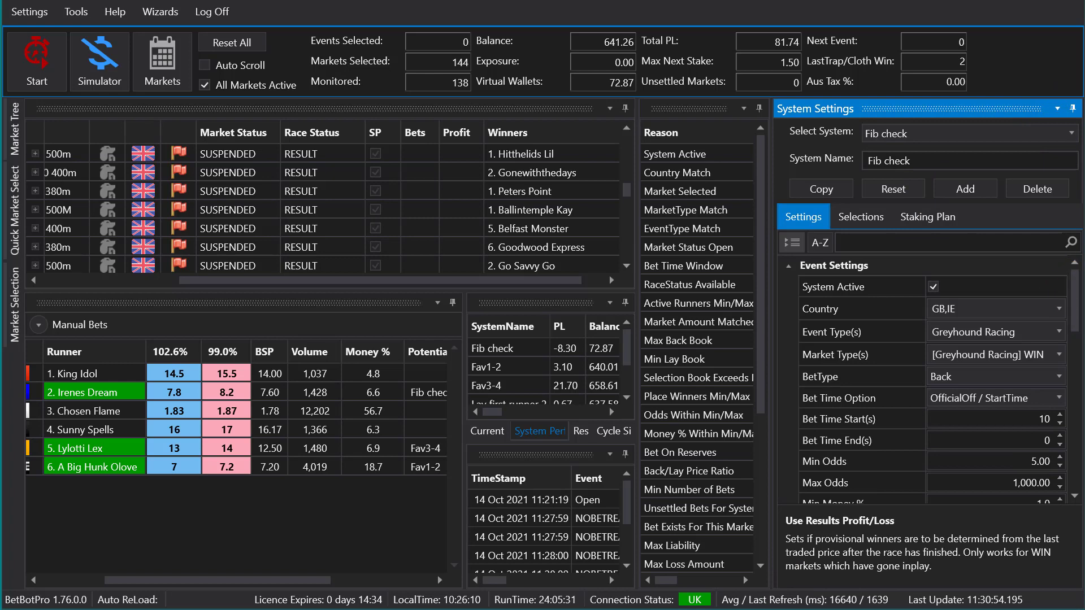
click(1073, 108)
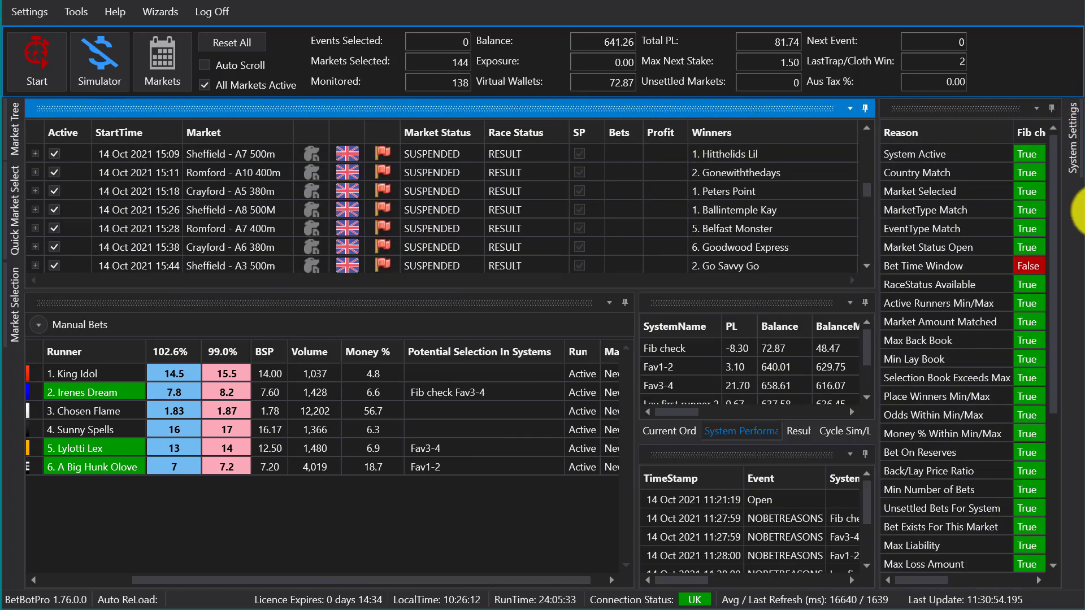
drag(876, 439, 783, 408)
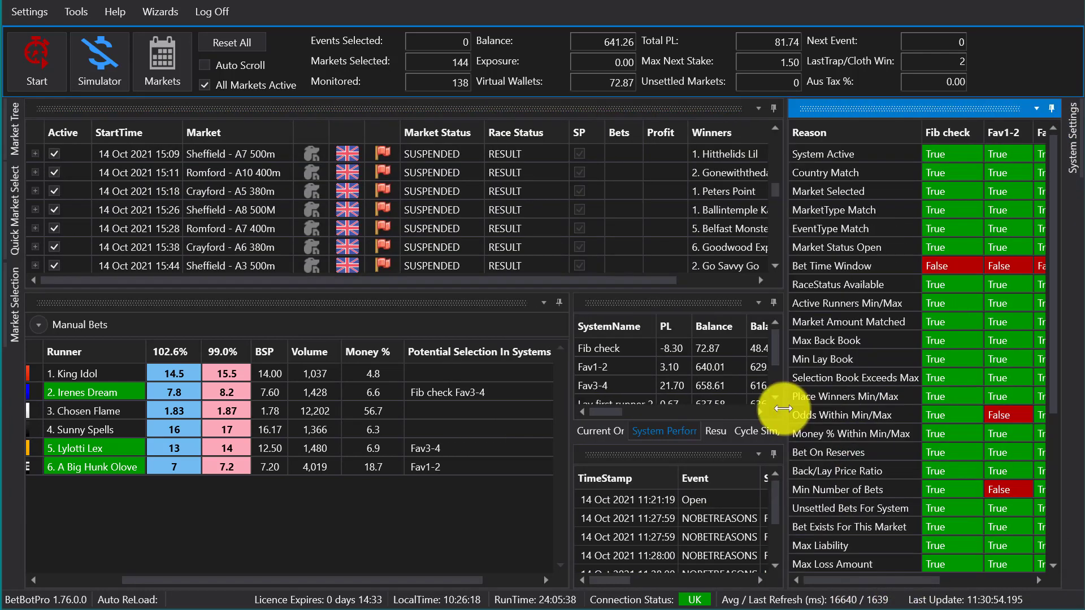
mouse_move(861, 581)
mouse_down()
mouse_move(993, 582)
mouse_move(856, 582)
mouse_up()
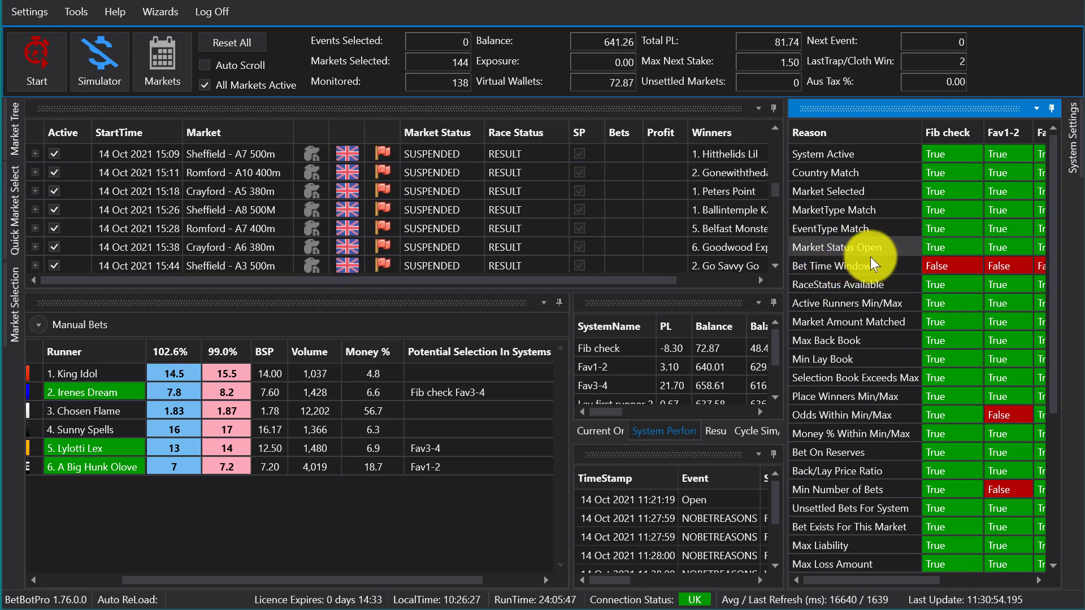
drag(864, 582, 976, 589)
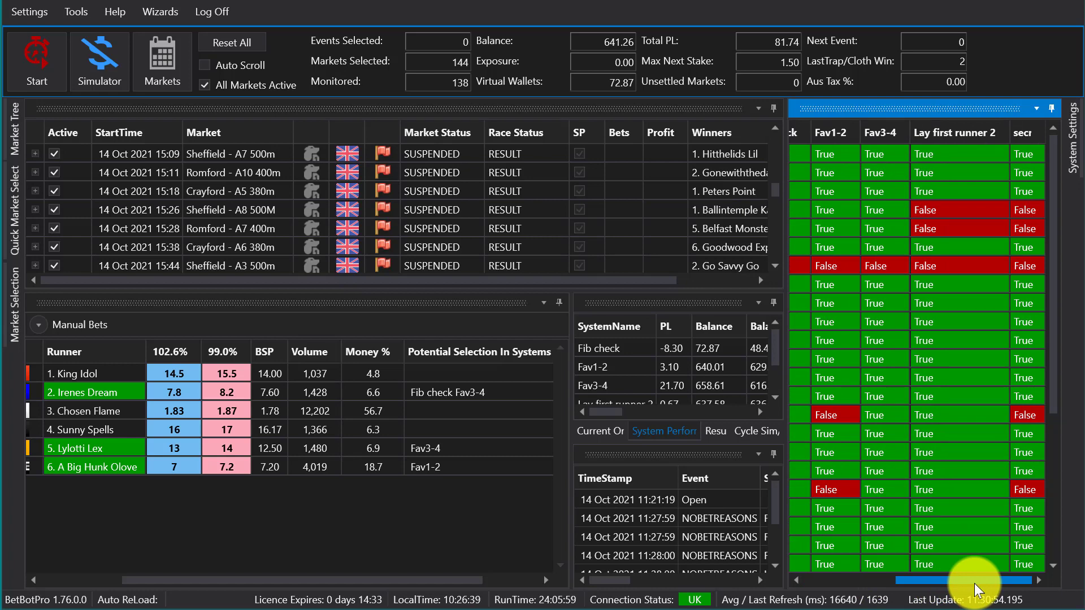
drag(976, 586, 955, 585)
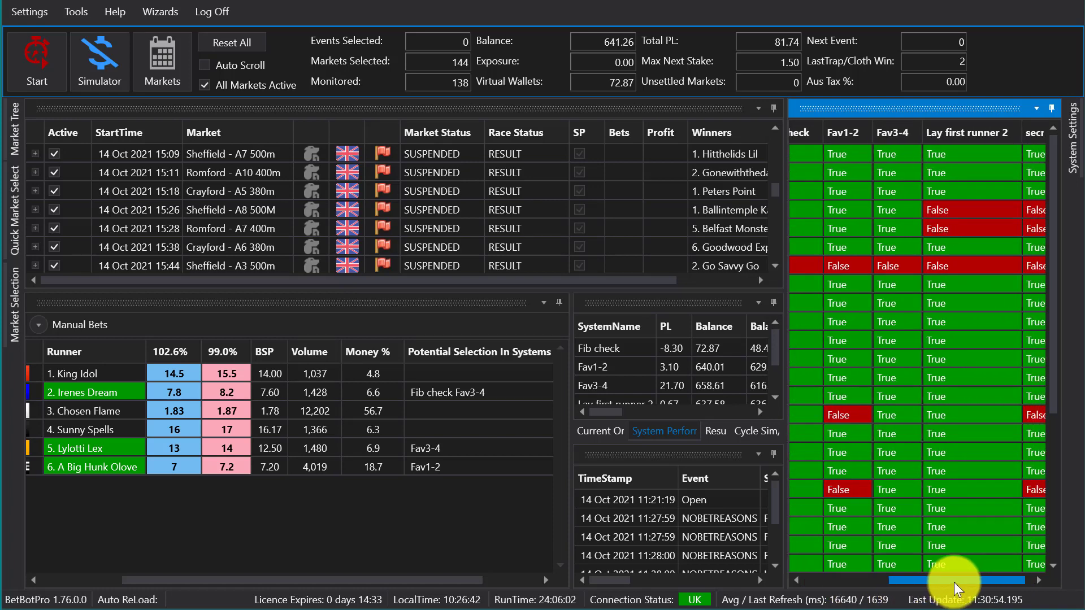